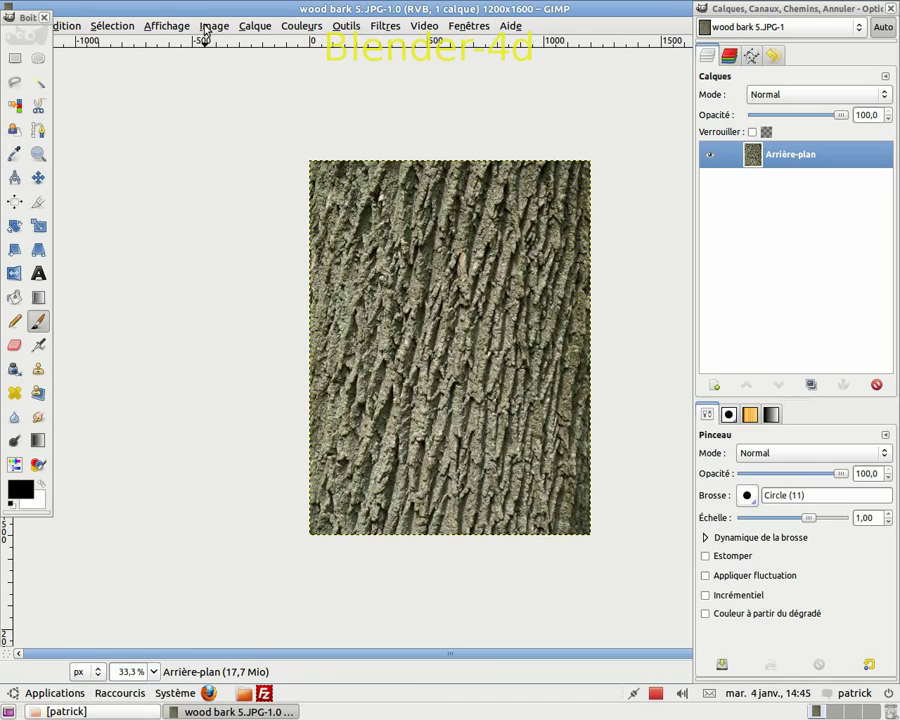
Open the offset settings for the bark image's background layer.
{"action": "left_click", "coordinate": [255, 26]}
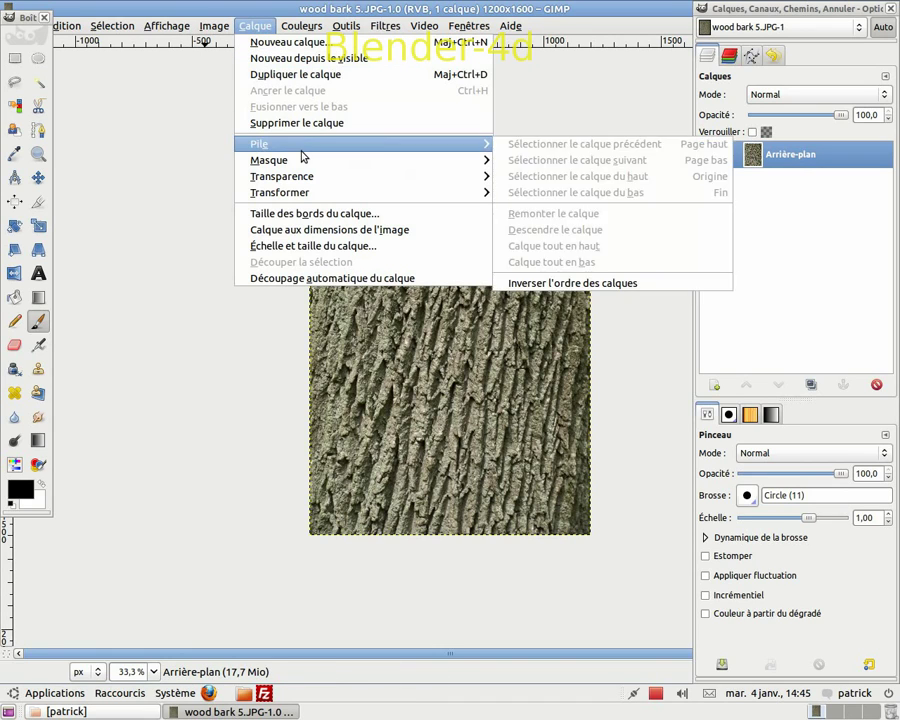
{"action": "mouse_move", "coordinate": [323, 195]}
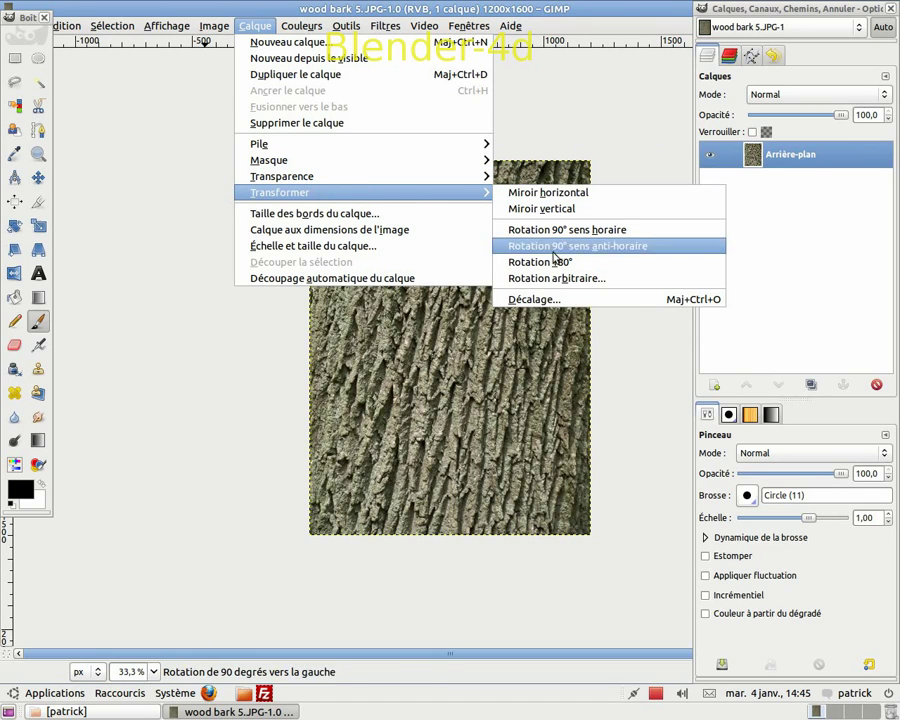
{"action": "left_click", "coordinate": [560, 300]}
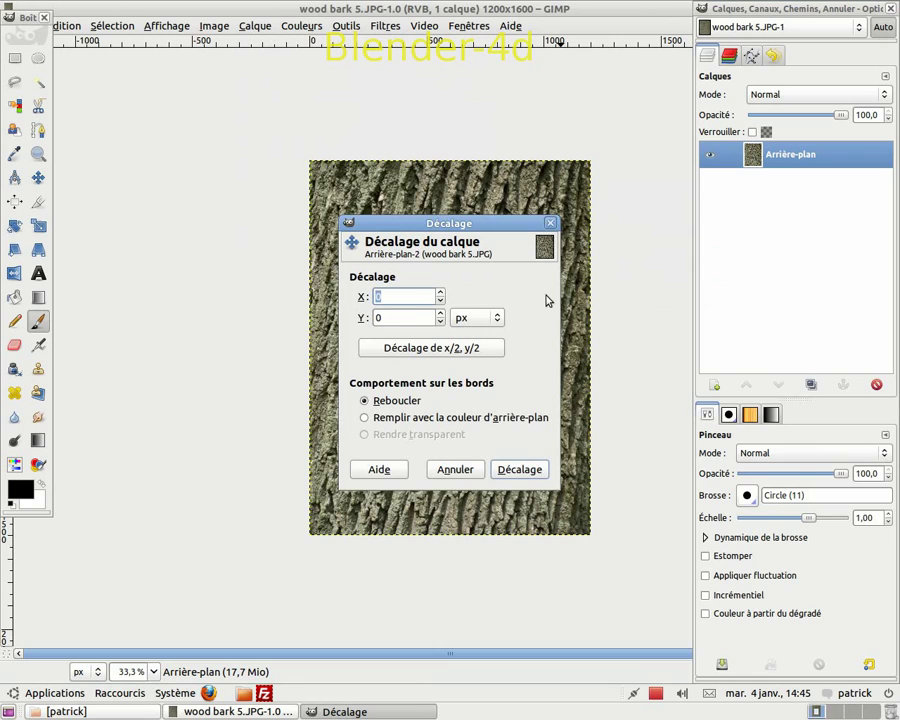
Check the bark image's width and height in pixels without rescaling it.
{"action": "left_click", "coordinate": [222, 30]}
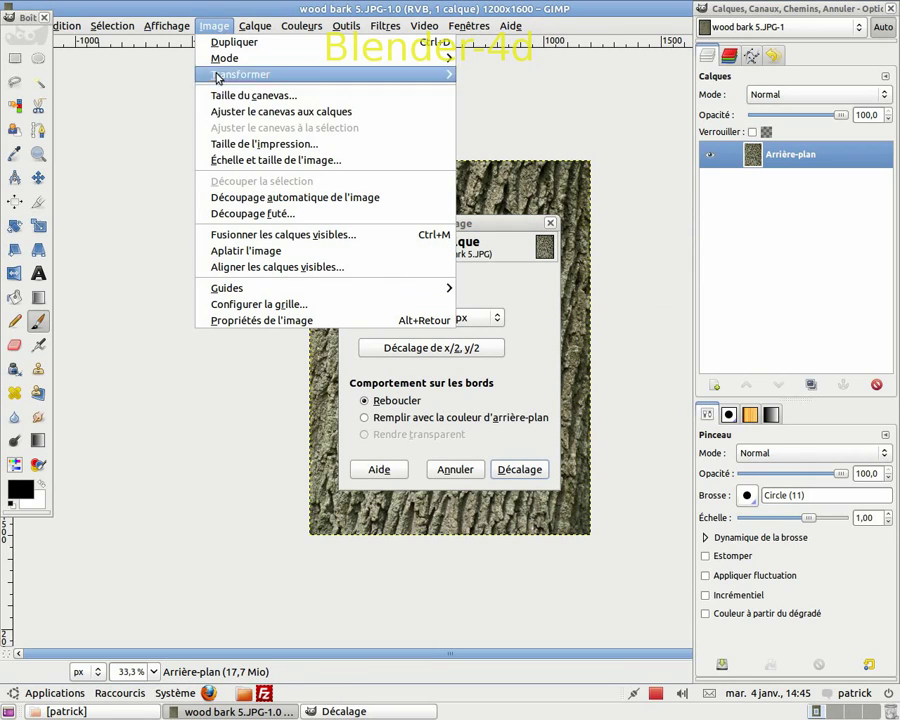
{"action": "left_click", "coordinate": [240, 164]}
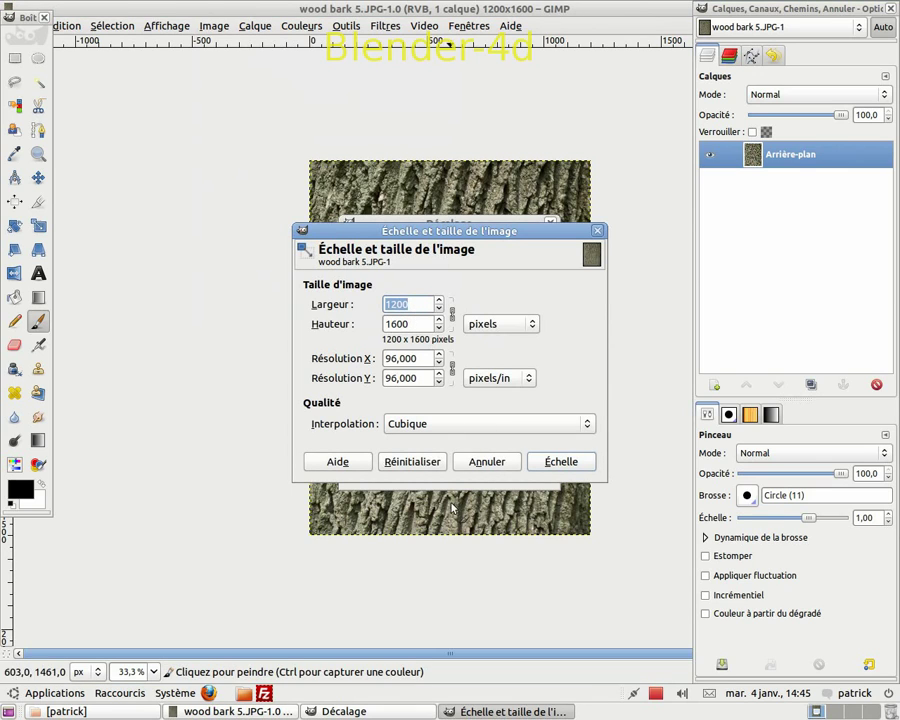
{"action": "left_click", "coordinate": [488, 462]}
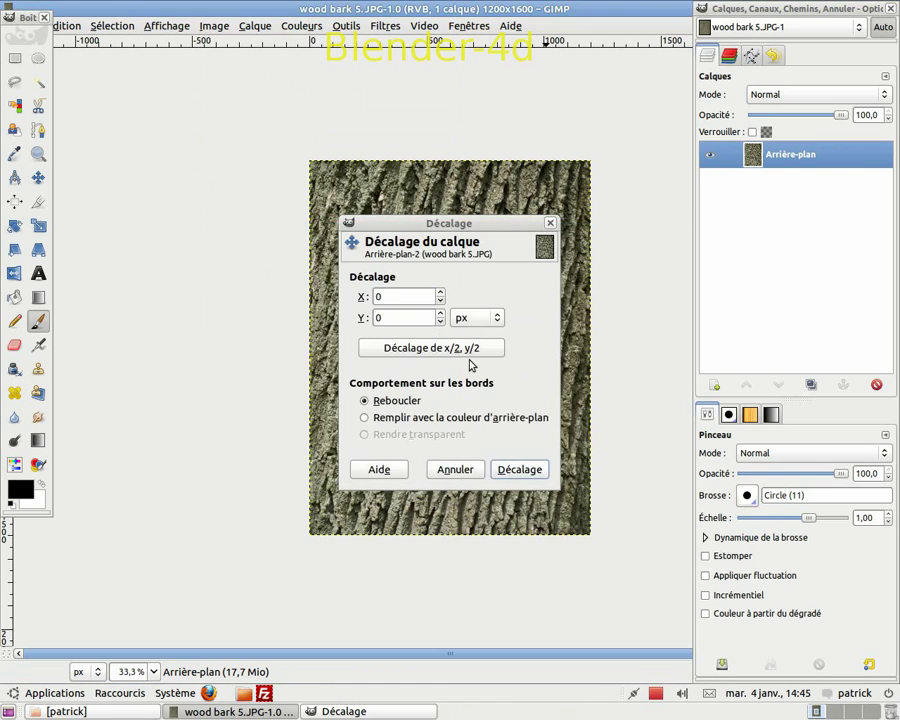
Offset the bark layer by 600 px in X and half its height in Y, wrapping around at the edges.
{"action": "double_click", "coordinate": [379, 297]}
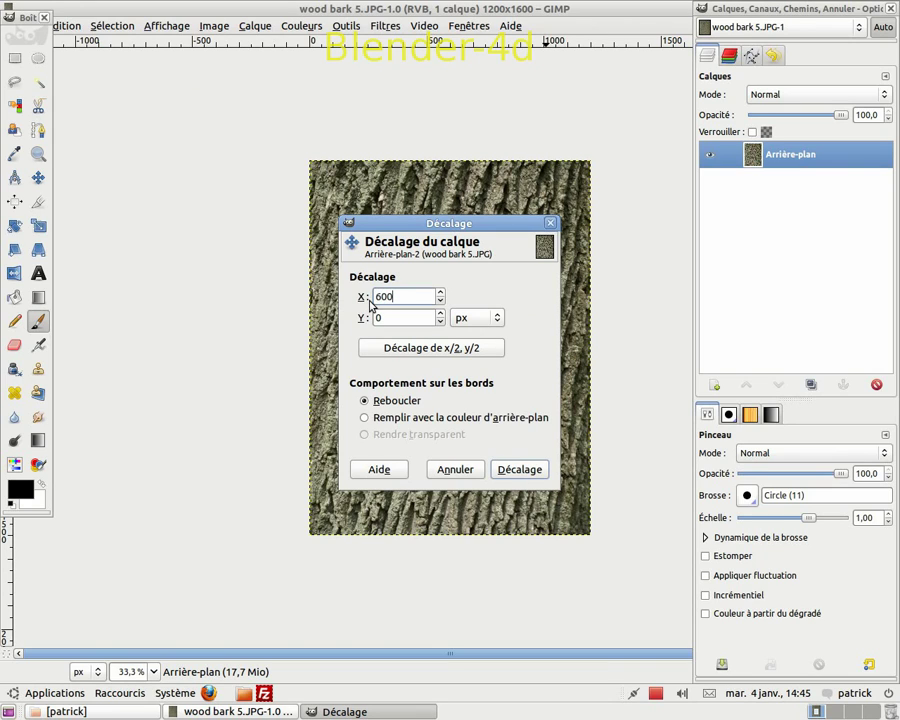
{"action": "double_click", "coordinate": [380, 317]}
{"action": "left_click", "coordinate": [520, 470]}
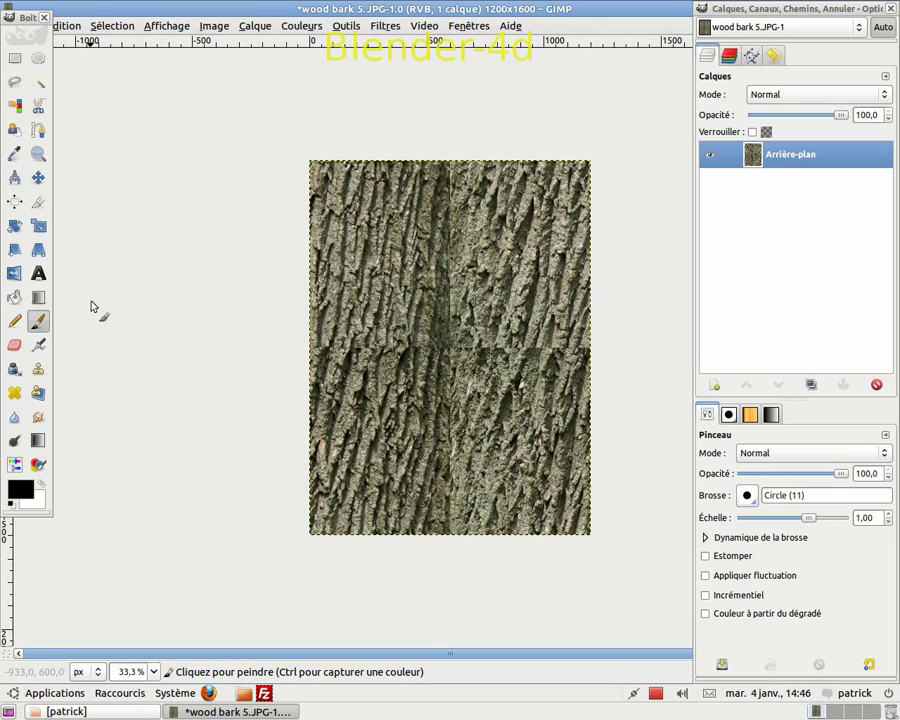
Set up the Clone tool with the Circle Fuzzy (76) brush at a scale of 3.13.
{"action": "left_click", "coordinate": [38, 371]}
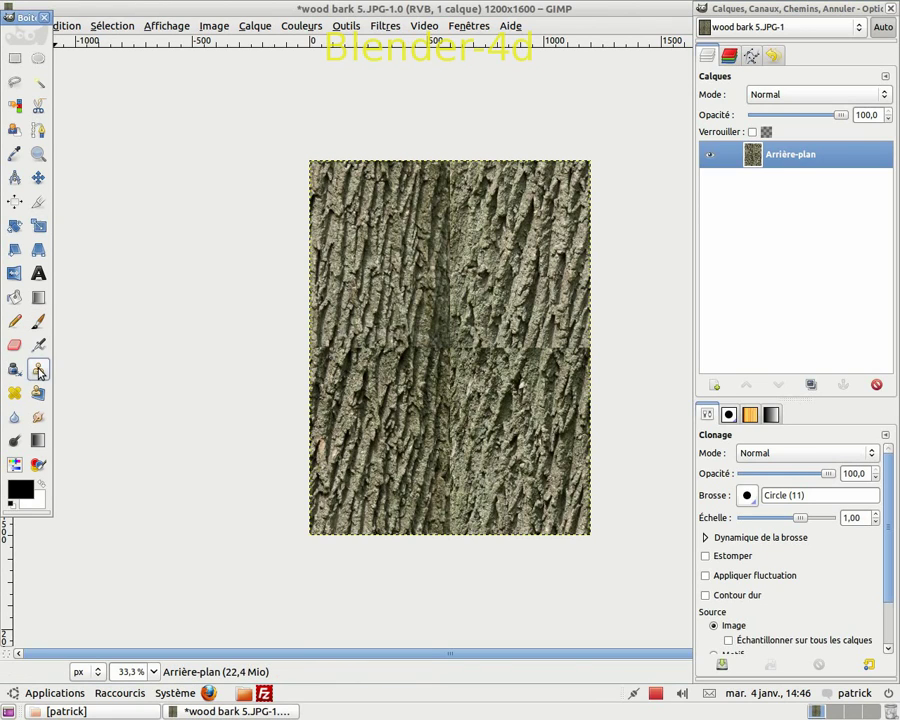
{"action": "left_click", "coordinate": [748, 496]}
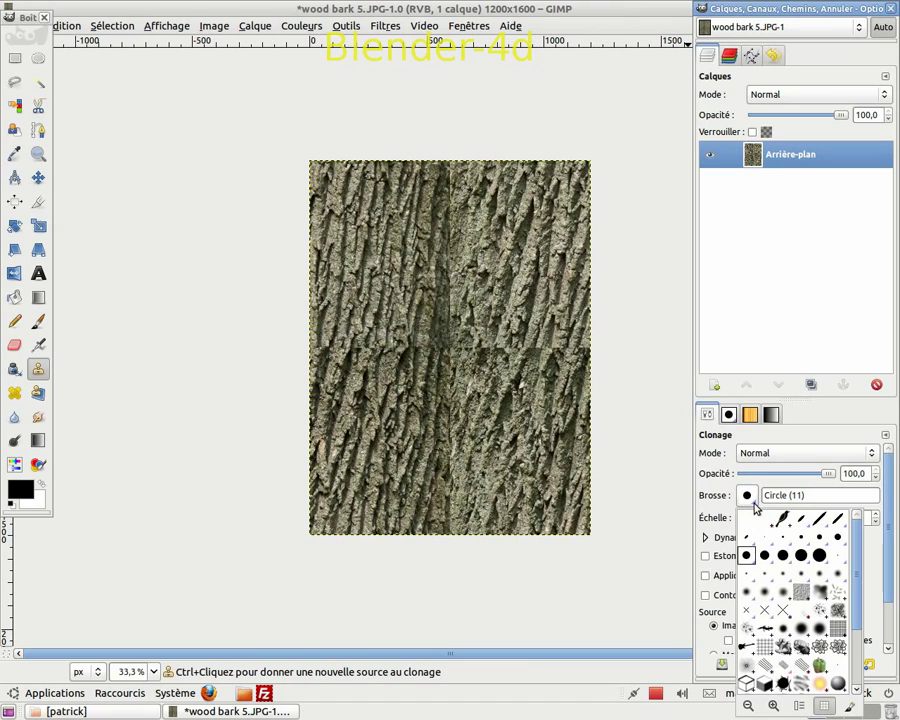
{"action": "left_click", "coordinate": [786, 600]}
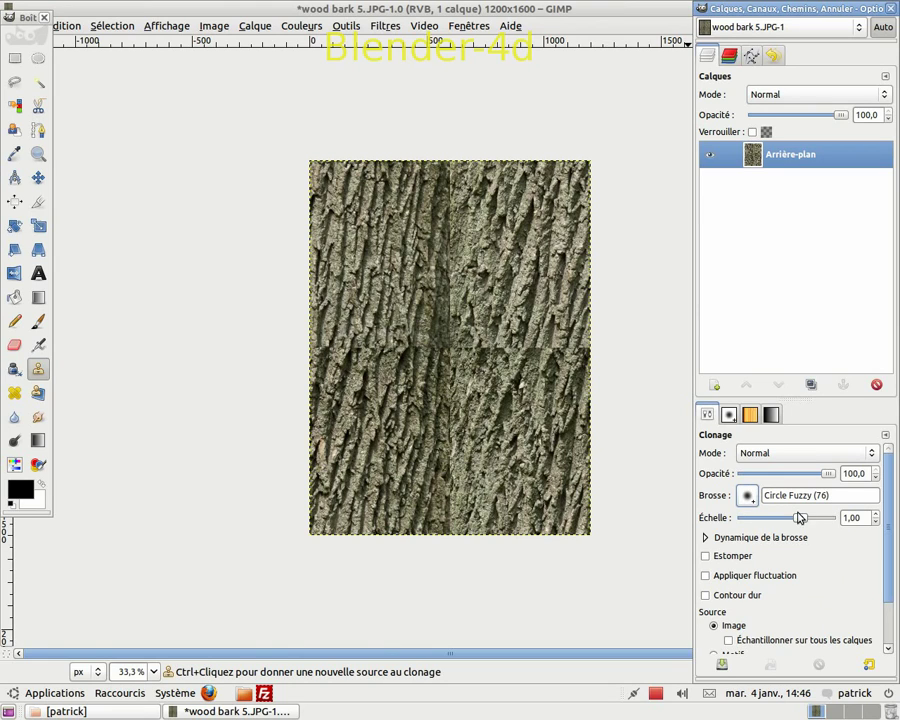
{"action": "left_click_drag", "start_coordinate": [803, 520], "coordinate": [817, 521]}
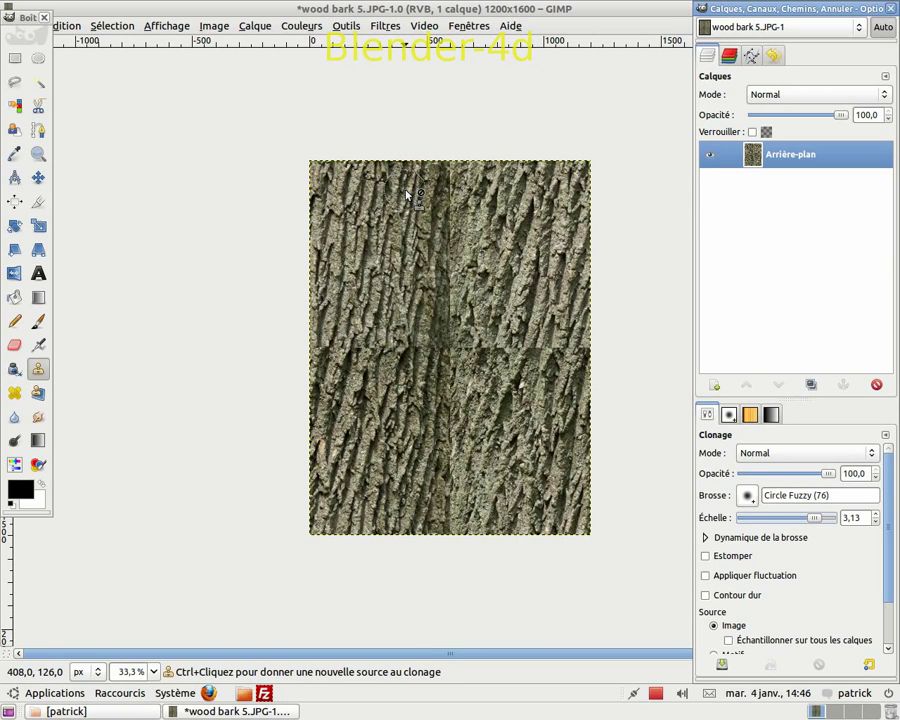
Clone bark from the upper-left area over the vertical centre seam along the full height of the image.
{"action": "key", "text": "ctrl"}
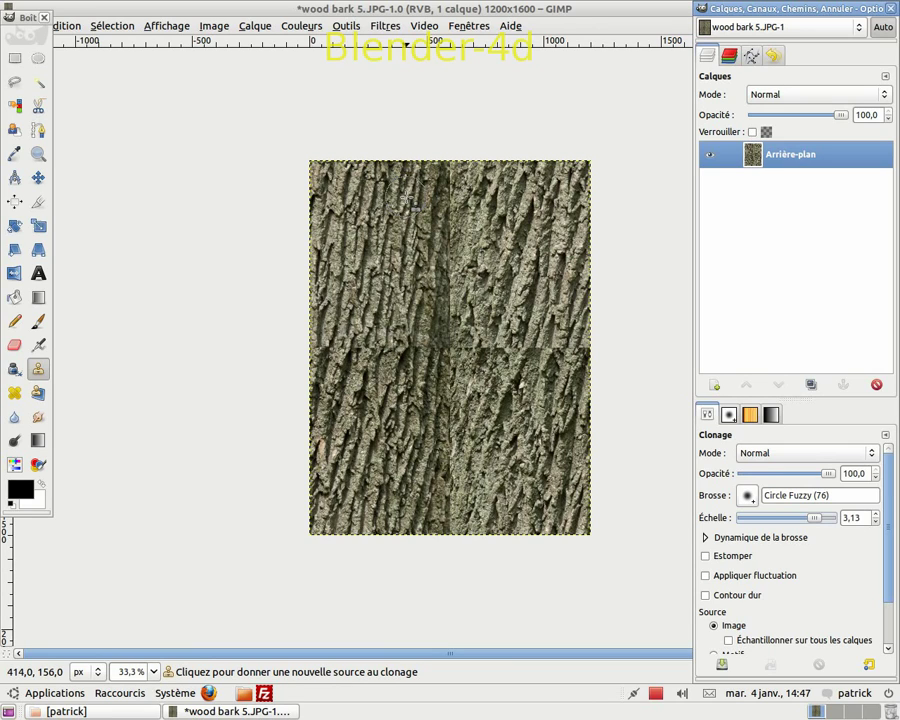
{"action": "left_click", "coordinate": [408, 204], "text": "ctrl"}
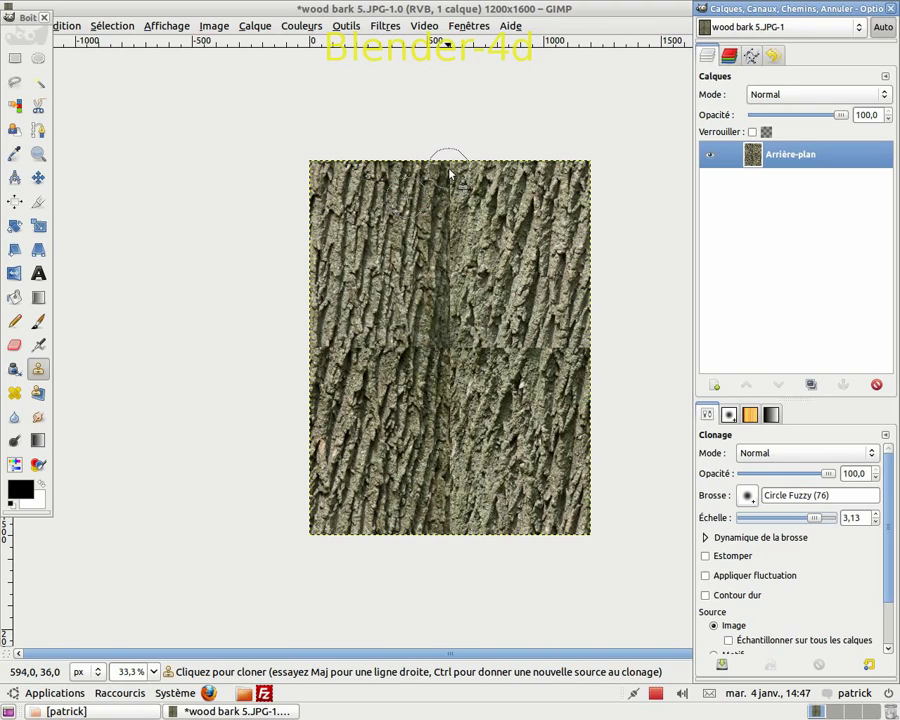
{"action": "mouse_move", "coordinate": [449, 169]}
{"action": "left_mouse_down"}
{"action": "mouse_move", "coordinate": [446, 363]}
{"action": "mouse_move", "coordinate": [458, 532]}
{"action": "mouse_move", "coordinate": [450, 537]}
{"action": "mouse_move", "coordinate": [443, 522]}
{"action": "left_mouse_up"}
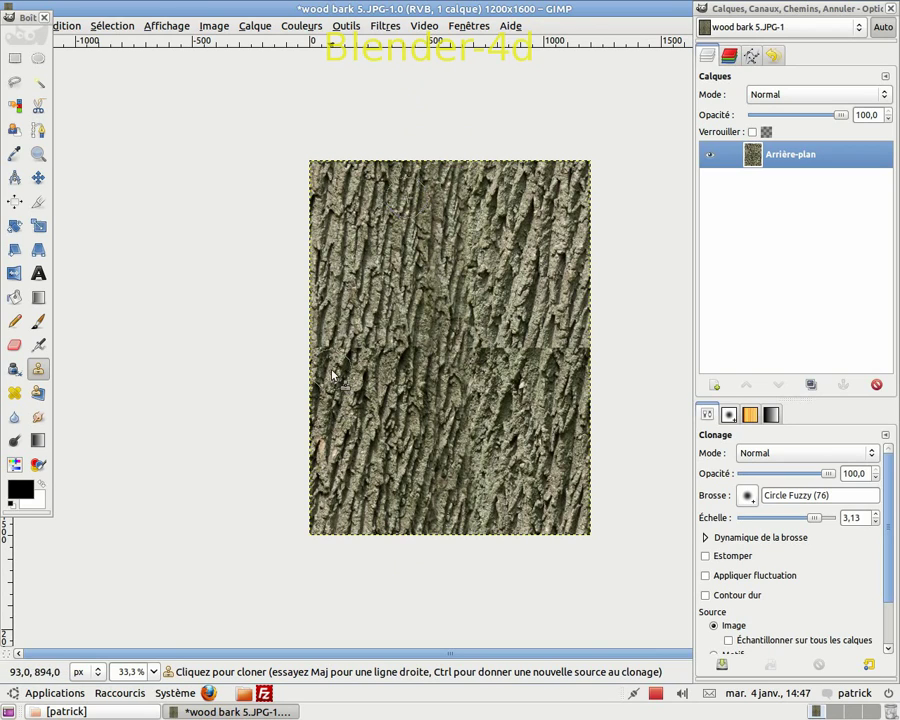
Clone bark sampled just below the horizontal seam near the image's left edge over the seam across the middle.
{"action": "key", "text": "ctrl"}
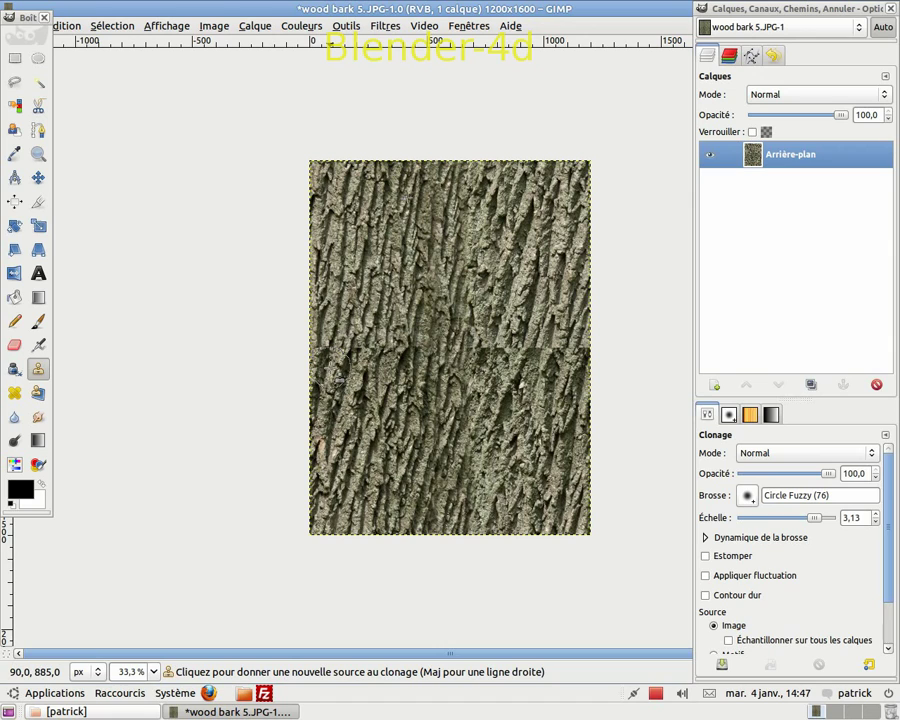
{"action": "left_click", "coordinate": [338, 378], "text": "ctrl"}
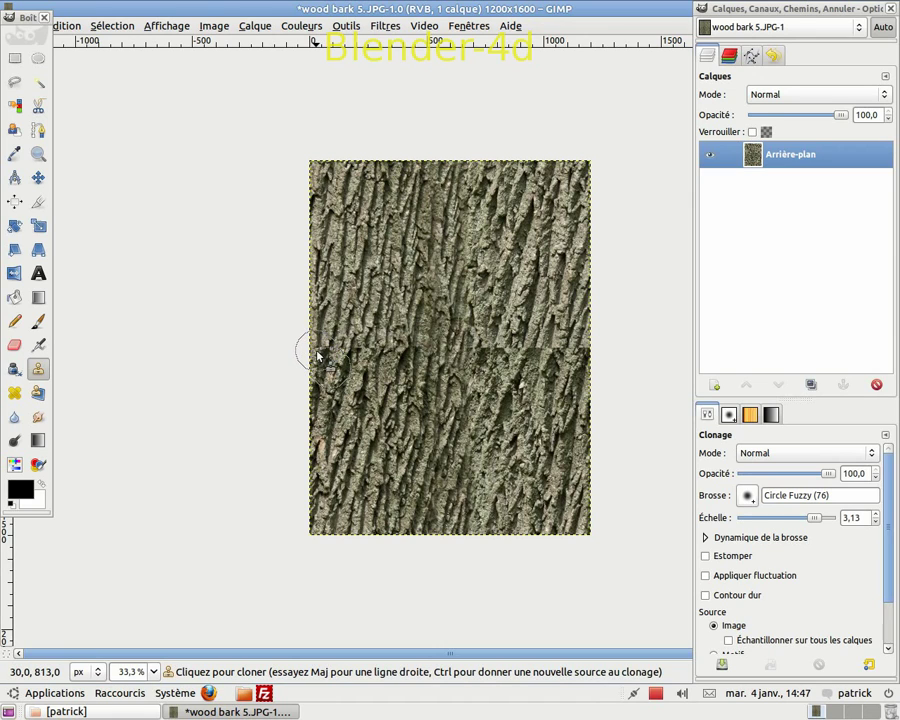
{"action": "mouse_move", "coordinate": [320, 355]}
{"action": "left_mouse_down"}
{"action": "mouse_move", "coordinate": [576, 345]}
{"action": "mouse_move", "coordinate": [577, 334]}
{"action": "mouse_move", "coordinate": [484, 323]}
{"action": "mouse_move", "coordinate": [468, 251]}
{"action": "mouse_move", "coordinate": [475, 224]}
{"action": "mouse_move", "coordinate": [466, 219]}
{"action": "mouse_move", "coordinate": [484, 344]}
{"action": "mouse_move", "coordinate": [423, 346]}
{"action": "mouse_move", "coordinate": [506, 330]}
{"action": "mouse_move", "coordinate": [501, 315]}
{"action": "mouse_move", "coordinate": [488, 326]}
{"action": "mouse_move", "coordinate": [525, 330]}
{"action": "mouse_move", "coordinate": [465, 338]}
{"action": "mouse_move", "coordinate": [460, 378]}
{"action": "mouse_move", "coordinate": [468, 373]}
{"action": "mouse_move", "coordinate": [465, 401]}
{"action": "mouse_move", "coordinate": [480, 448]}
{"action": "left_mouse_up"}
{"action": "mouse_move", "coordinate": [383, 336]}
{"action": "left_mouse_down"}
{"action": "mouse_move", "coordinate": [420, 333]}
{"action": "mouse_move", "coordinate": [326, 341]}
{"action": "mouse_move", "coordinate": [413, 346]}
{"action": "mouse_move", "coordinate": [484, 336]}
{"action": "left_mouse_up"}
{"action": "mouse_move", "coordinate": [361, 332]}
{"action": "left_mouse_down"}
{"action": "mouse_move", "coordinate": [403, 298]}
{"action": "mouse_move", "coordinate": [425, 301]}
{"action": "mouse_move", "coordinate": [445, 280]}
{"action": "mouse_move", "coordinate": [440, 289]}
{"action": "mouse_move", "coordinate": [496, 305]}
{"action": "left_mouse_up"}
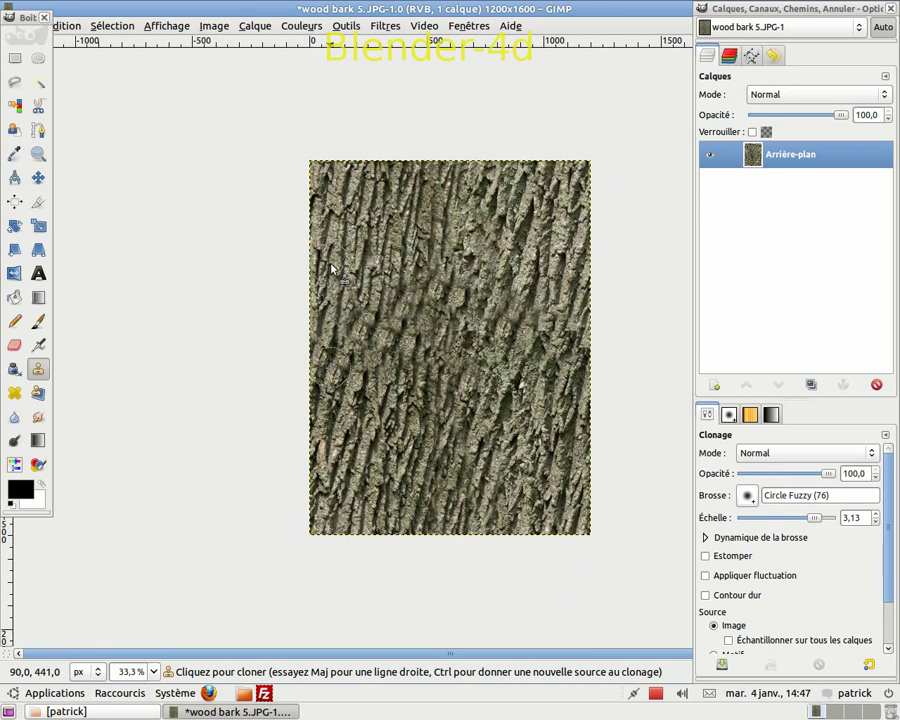
Touch up the remaining visible joins around the centre and upper middle of the bark with more clone strokes.
{"action": "left_click_drag", "start_coordinate": [422, 251], "coordinate": [412, 261]}
{"action": "mouse_move", "coordinate": [456, 228]}
{"action": "left_mouse_down"}
{"action": "mouse_move", "coordinate": [437, 258]}
{"action": "mouse_move", "coordinate": [443, 206]}
{"action": "mouse_move", "coordinate": [451, 204]}
{"action": "mouse_move", "coordinate": [471, 275]}
{"action": "left_mouse_up"}
{"action": "left_click_drag", "start_coordinate": [475, 323], "coordinate": [515, 310]}
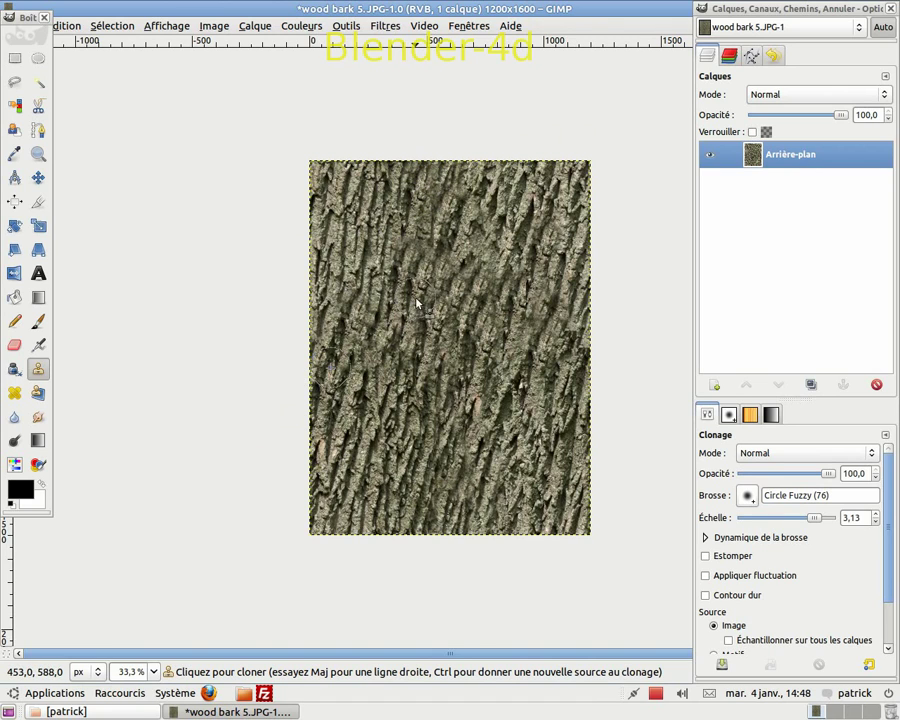
{"action": "left_click_drag", "start_coordinate": [451, 216], "coordinate": [421, 268]}
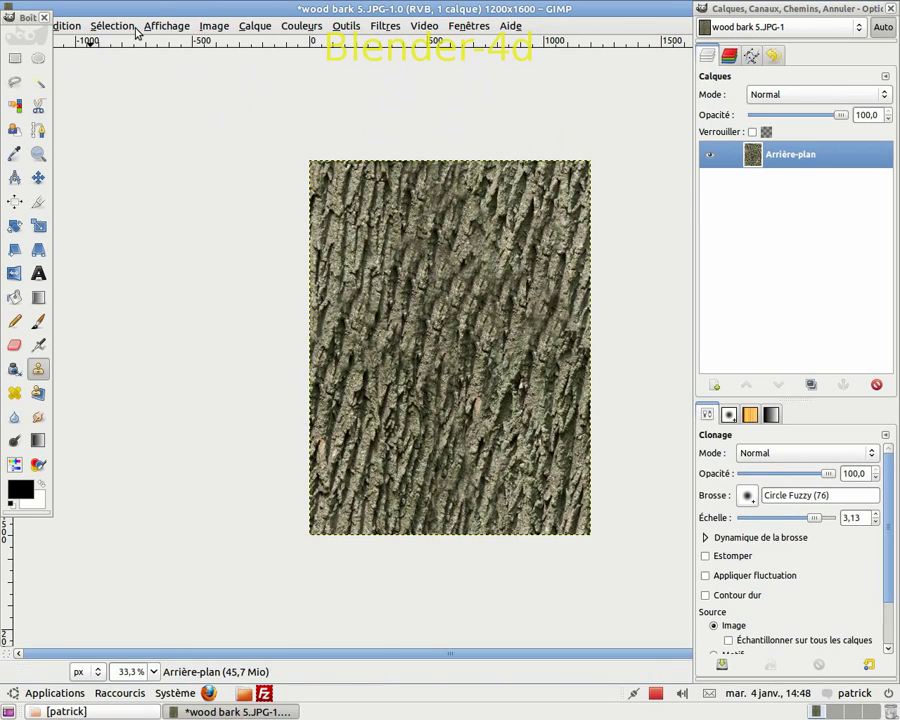
Move the toolbox window down so that it uncovers the start of the image window's menu bar.
{"action": "left_click", "coordinate": [10, 16]}
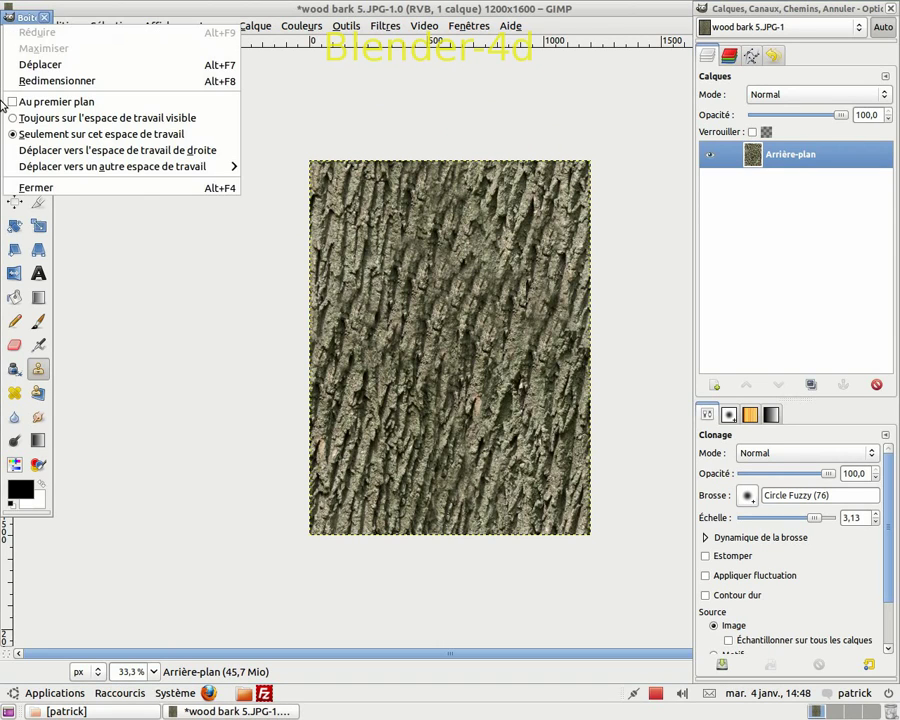
{"action": "left_click", "coordinate": [8, 101]}
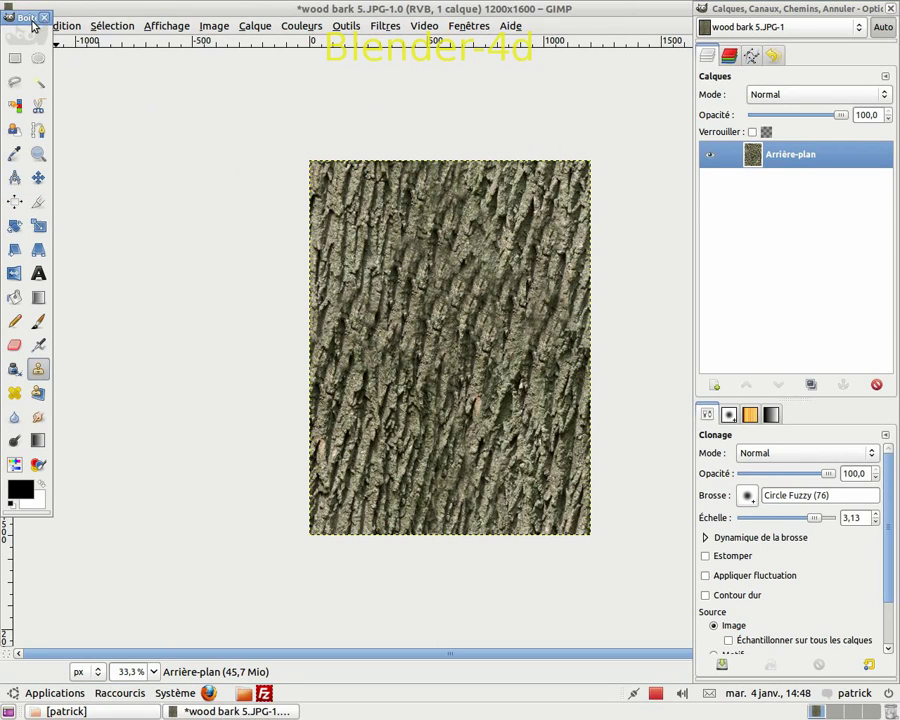
{"action": "left_click_drag", "start_coordinate": [22, 25], "coordinate": [22, 196]}
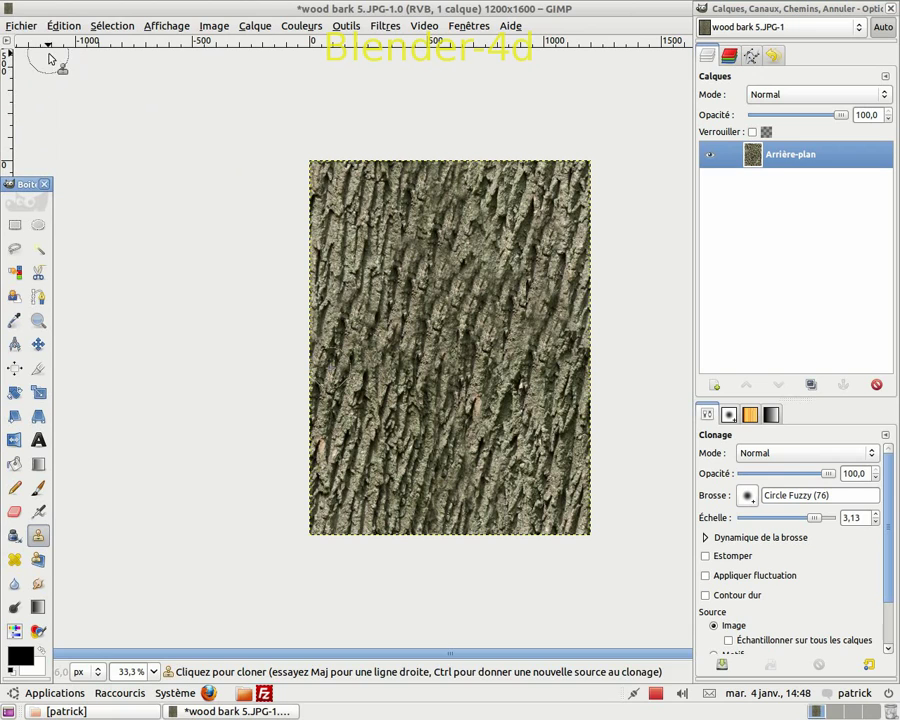
Save the retouched image under the new name texture_seam2.JPG in the Ultimate Textures - Wood 2 folder.
{"action": "left_click", "coordinate": [18, 25]}
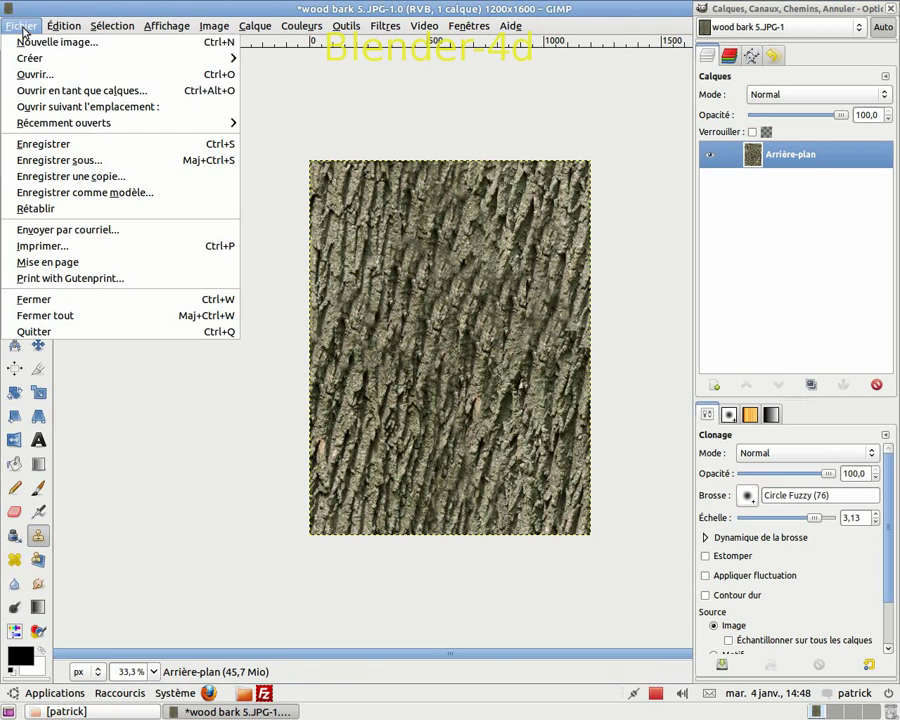
{"action": "left_click", "coordinate": [70, 164]}
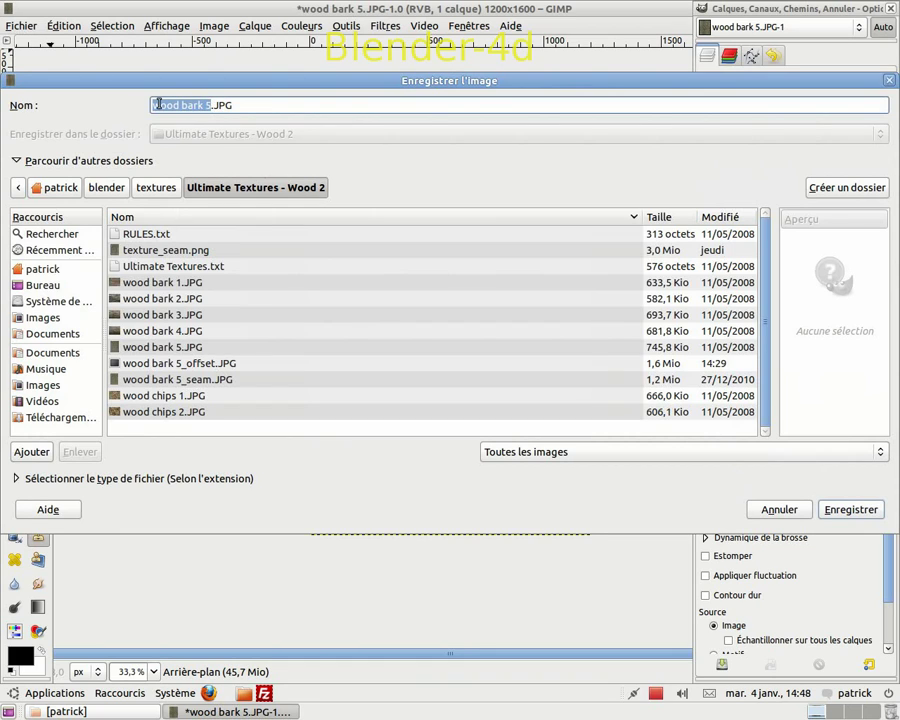
{"action": "type", "text": "seam"}
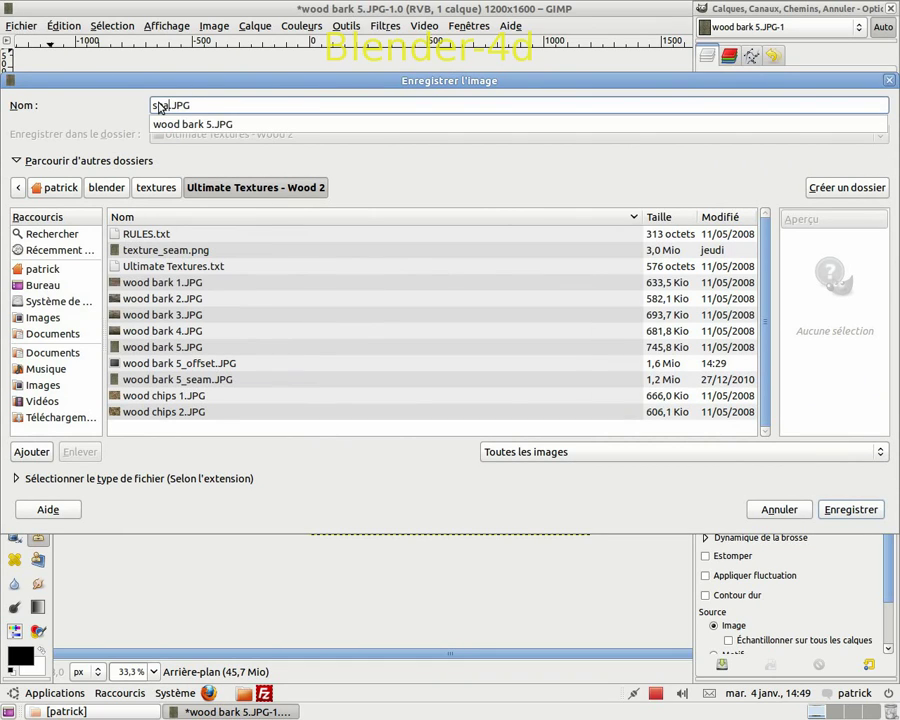
{"action": "key", "text": "BackSpace"}
{"action": "key", "text": "BackSpace"}
{"action": "key", "text": "BackSpace"}
{"action": "type", "text": "texture_seam2"}
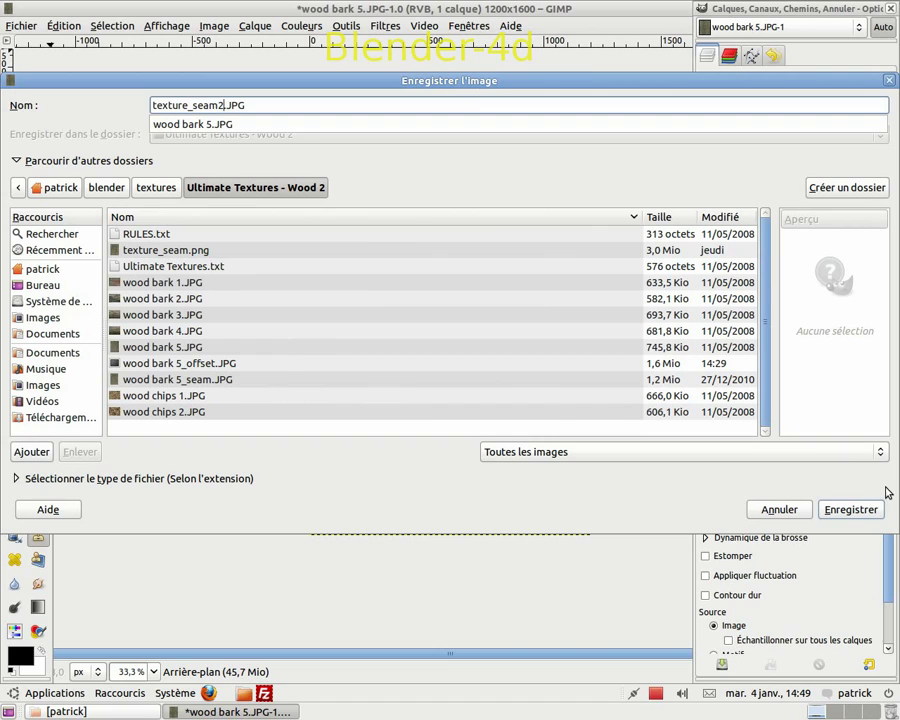
{"action": "left_click", "coordinate": [862, 517]}
{"action": "left_click", "coordinate": [851, 510]}
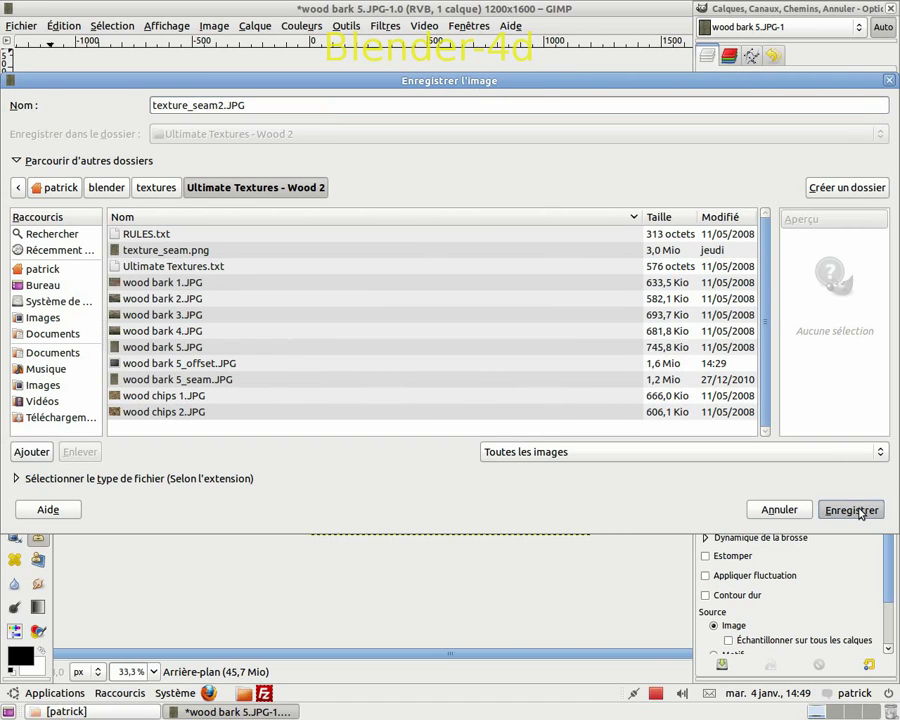
{"action": "left_click_drag", "start_coordinate": [484, 214], "coordinate": [537, 234]}
{"action": "left_click", "coordinate": [526, 353]}
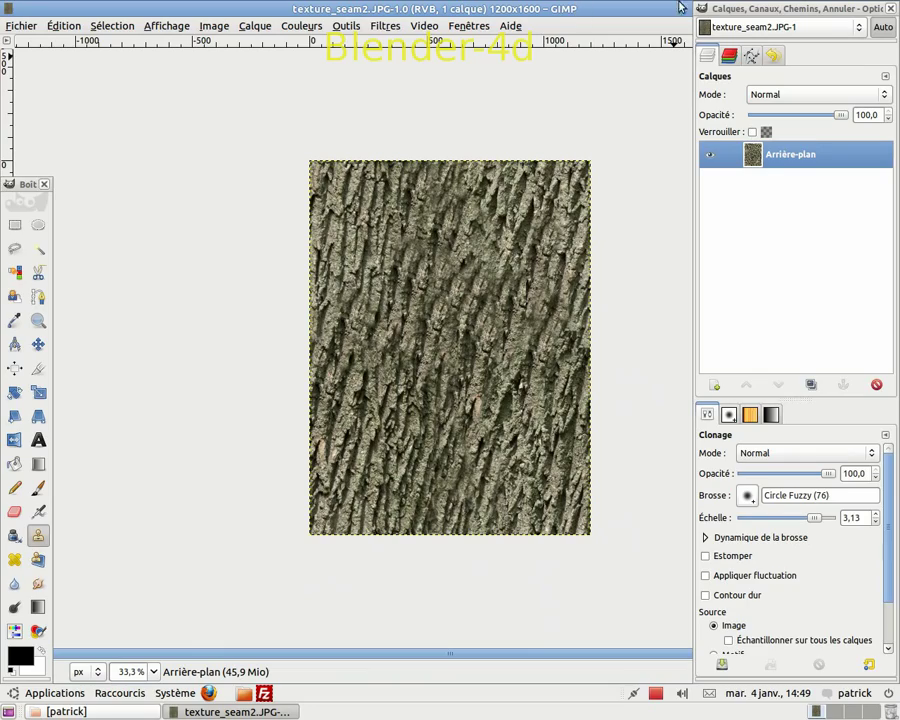
Switch to Blender, load wood bark 5_offset.JPG as the log's texture image and render the scene.
{"action": "left_click_drag", "start_coordinate": [792, 10], "coordinate": [698, 10]}
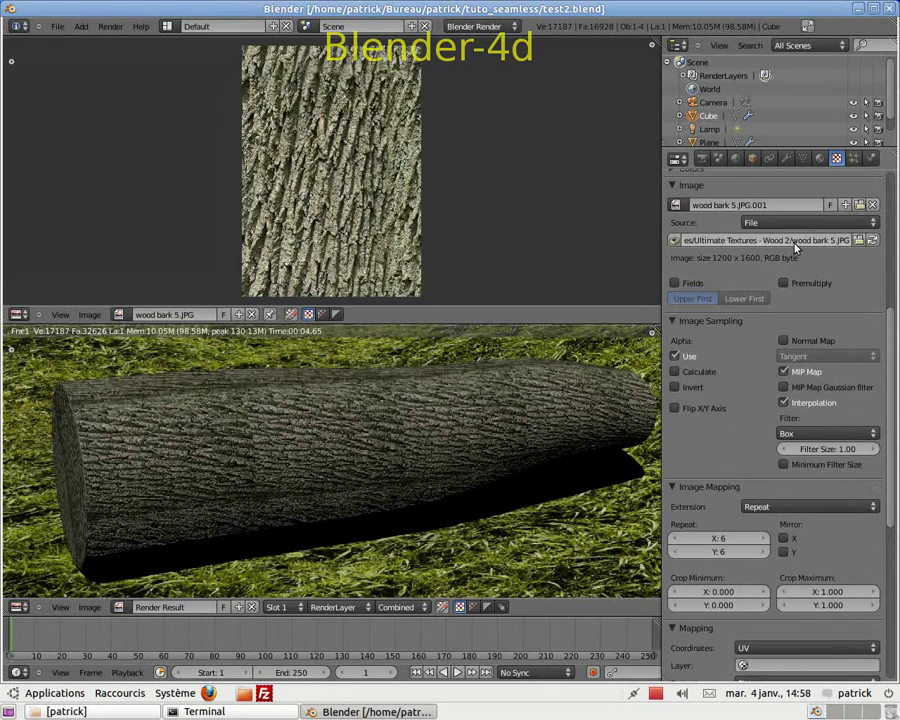
{"action": "left_click", "coordinate": [858, 205]}
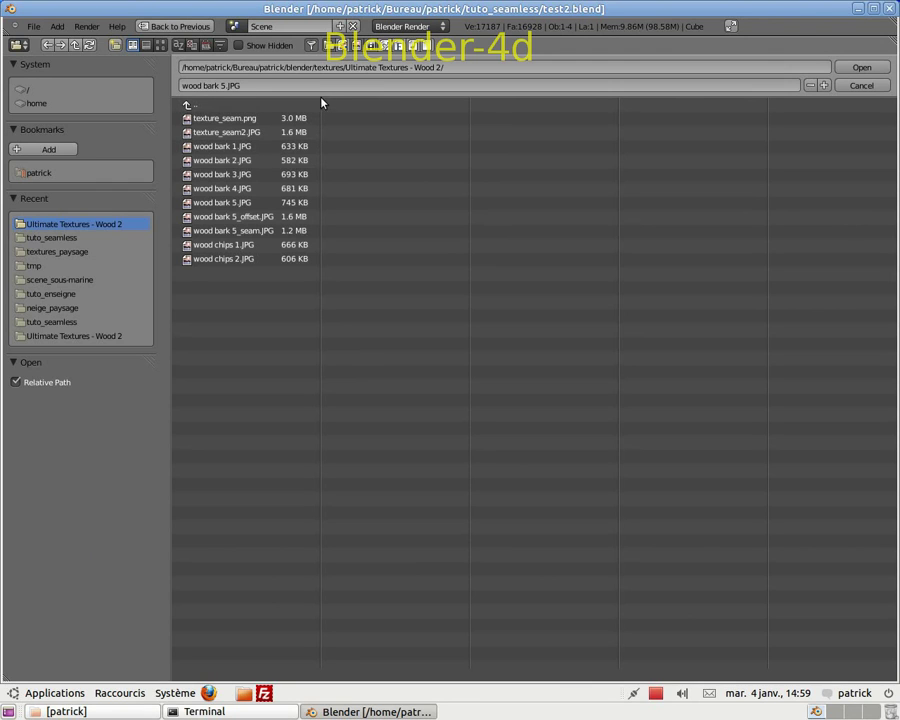
{"action": "left_click", "coordinate": [245, 217]}
{"action": "left_click", "coordinate": [864, 70]}
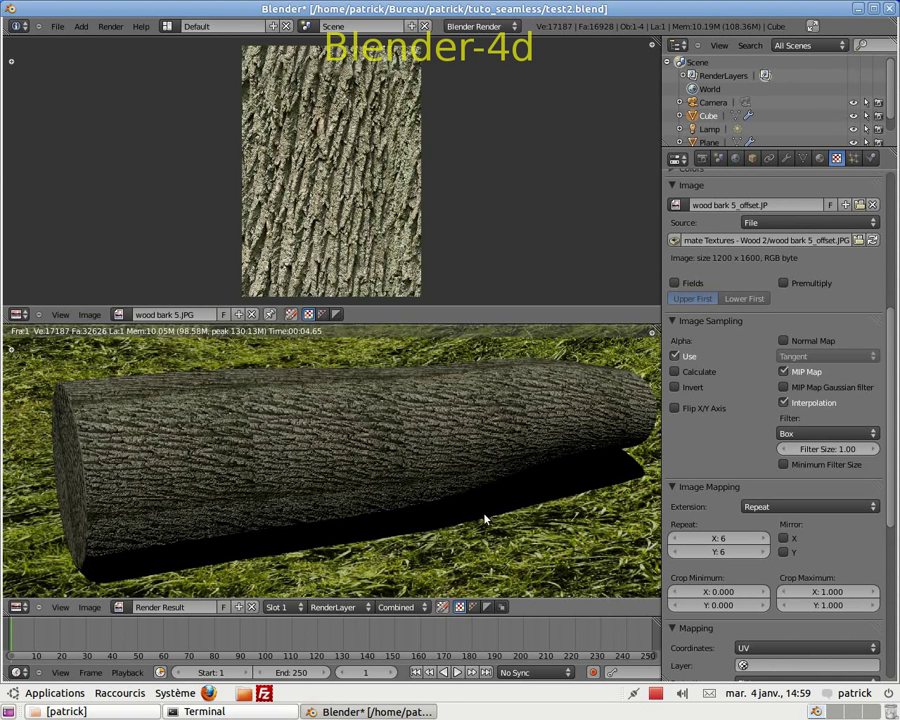
{"action": "key", "text": "F12"}
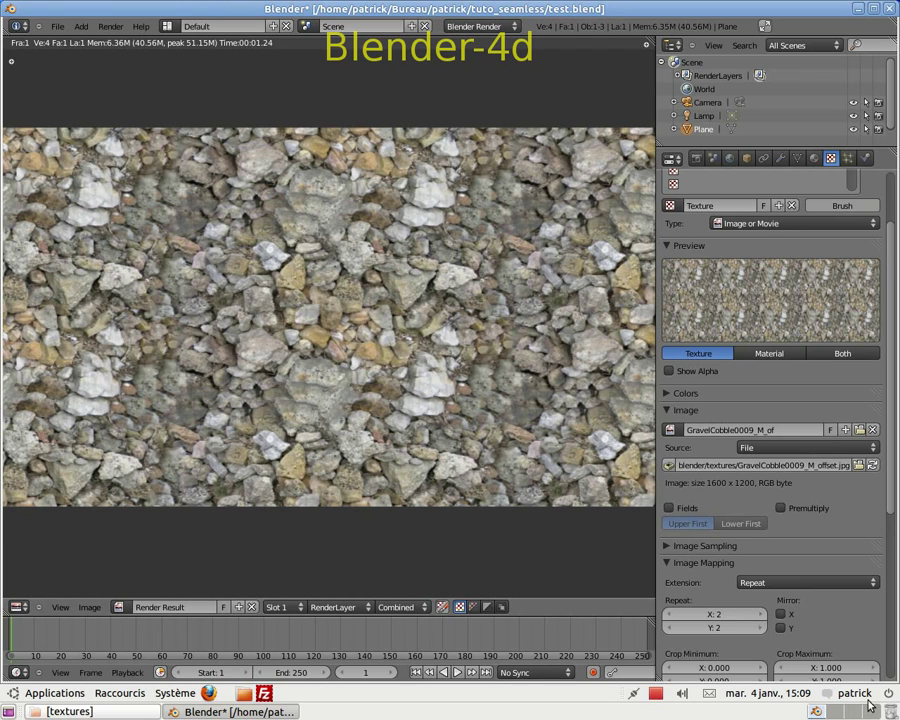
Set the gravel texture's repeat to 3 in both X and Y and render the plane.
{"action": "left_click", "coordinate": [760, 620]}
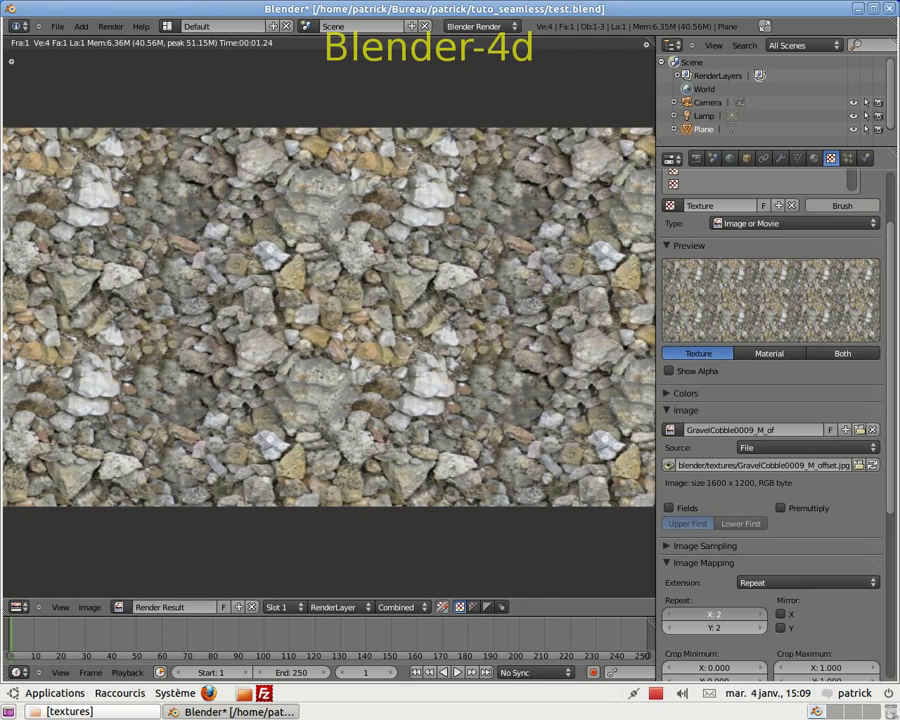
{"action": "left_click", "coordinate": [763, 628]}
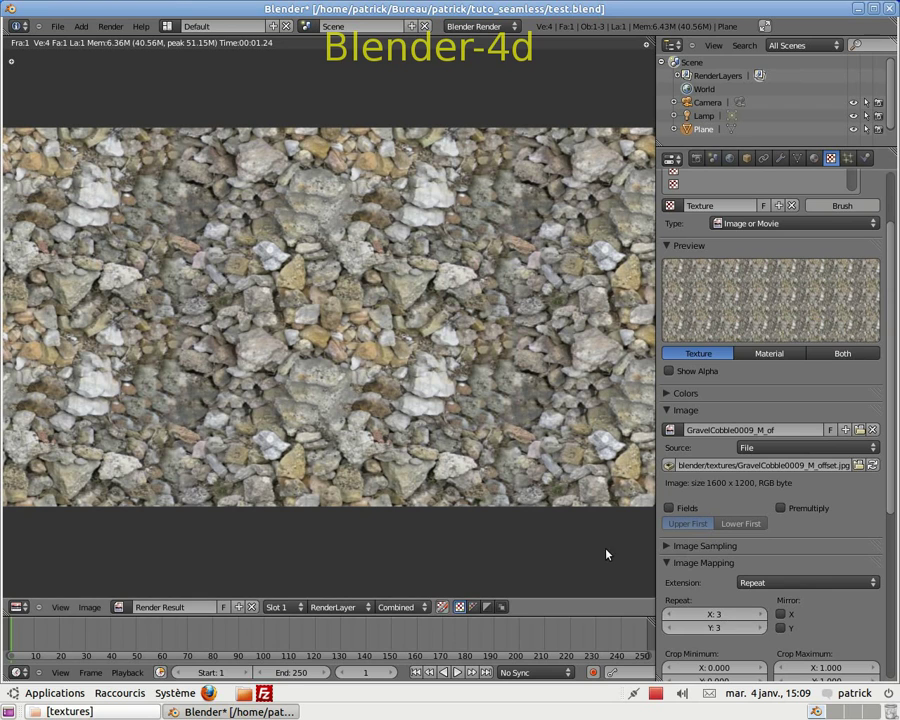
{"action": "key", "text": "F12"}
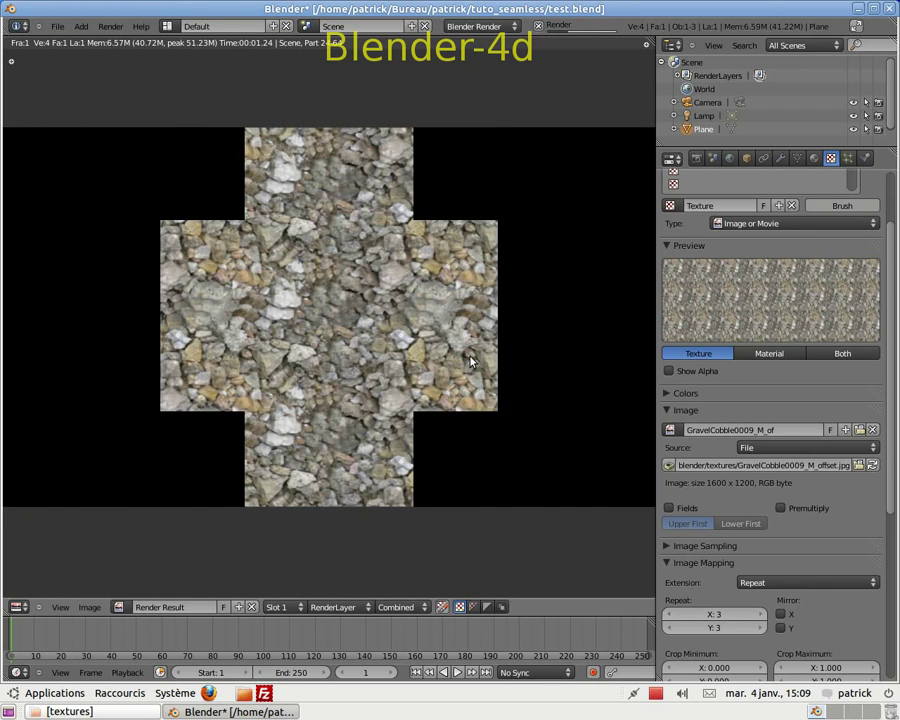